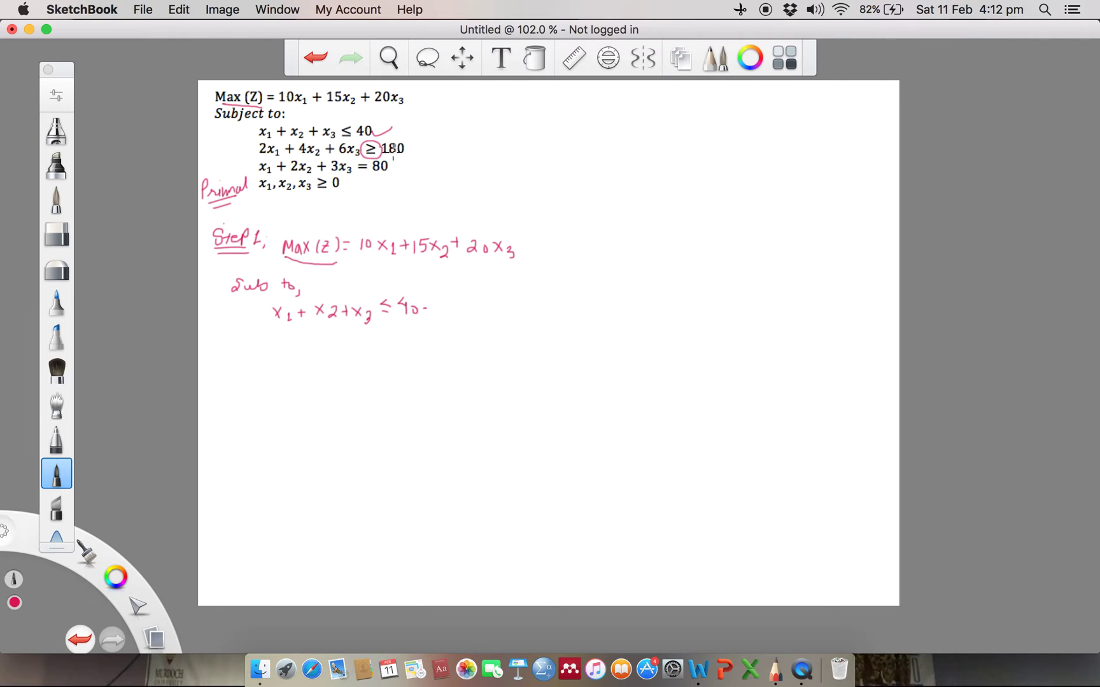
Underline 180 in the printed second constraint and write a ≤ sign beside that constraint.
drag(389, 156, 407, 155)
drag(425, 131, 425, 143)
Handwrite the example 2 + 3 < 8 in the blank area beside the problem and circle 2 + 3.
mouse_move(659, 186)
mouse_down()
mouse_move(671, 198)
mouse_move(688, 191)
mouse_move(681, 198)
mouse_up()
drag(697, 188, 698, 202)
drag(768, 191, 741, 197)
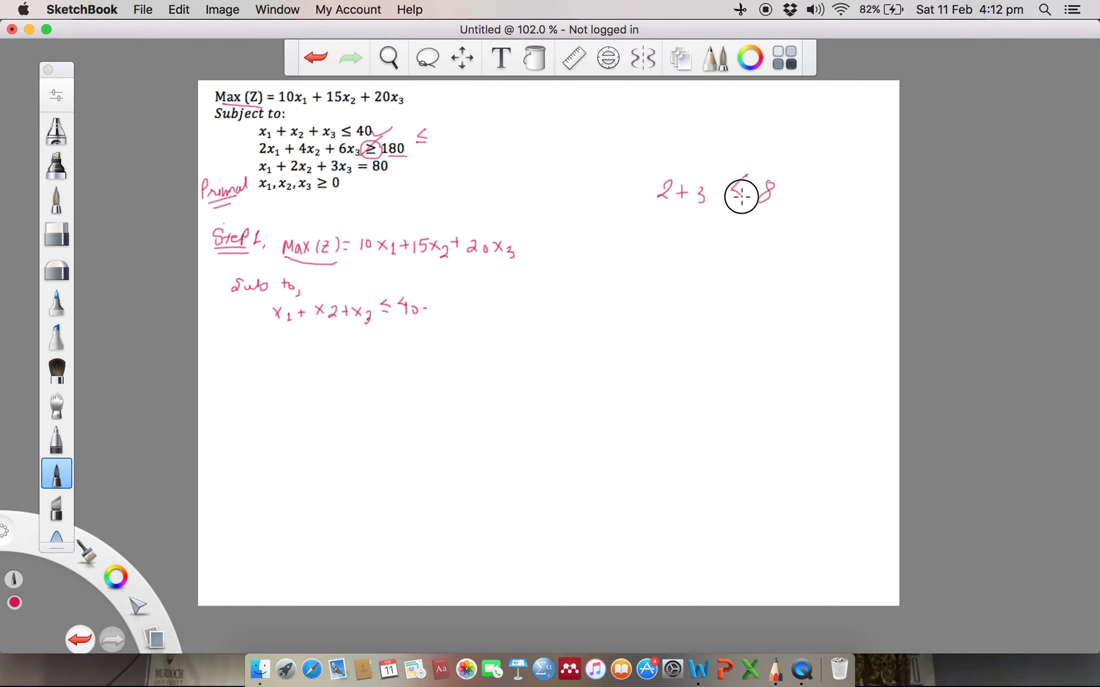
mouse_move(668, 210)
mouse_down()
mouse_move(706, 178)
mouse_move(665, 182)
mouse_move(667, 212)
mouse_up()
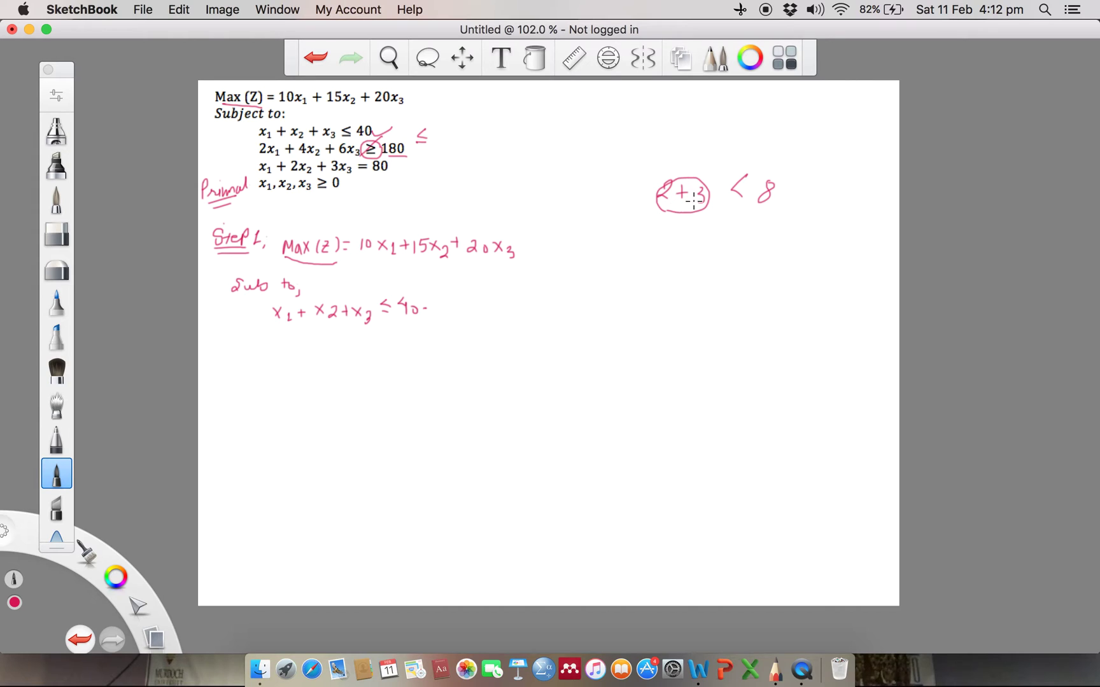
Write −2 − 3 < −8 and −5 < −8 beneath the example, and circle the < sign in the last line.
mouse_move(646, 246)
mouse_down()
mouse_move(685, 233)
mouse_move(681, 252)
mouse_move(709, 245)
mouse_move(723, 257)
mouse_move(779, 247)
mouse_move(790, 257)
mouse_move(797, 239)
mouse_move(760, 253)
mouse_up()
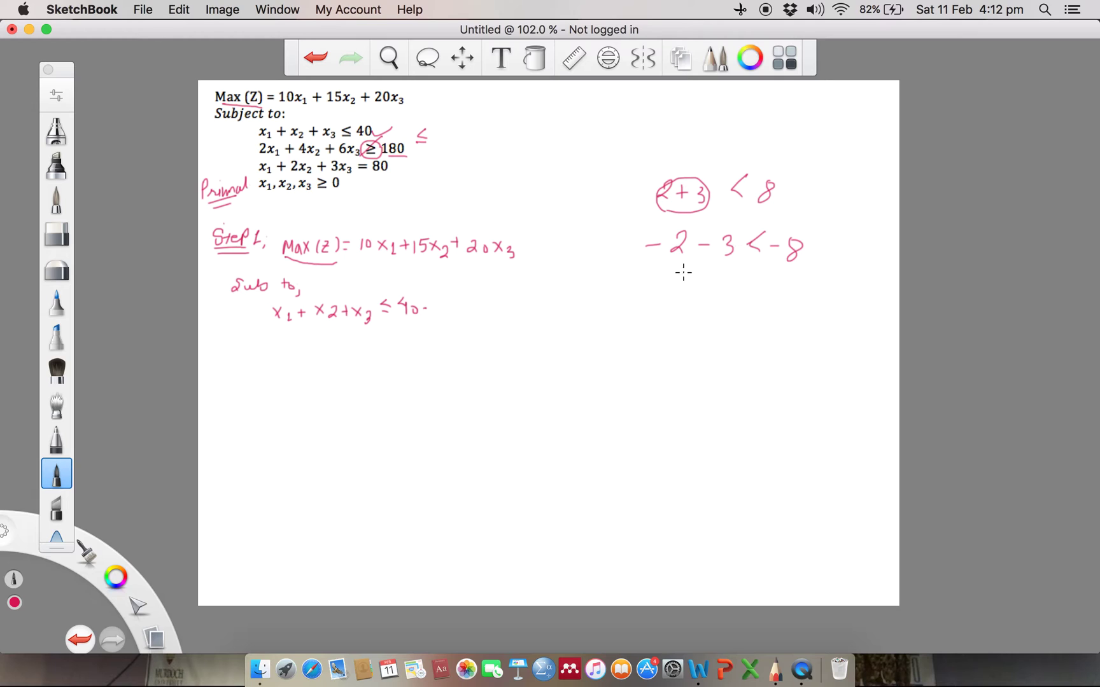
mouse_move(702, 275)
mouse_down()
mouse_move(694, 290)
mouse_move(730, 292)
mouse_up()
mouse_move(738, 286)
mouse_down()
mouse_move(764, 295)
mouse_move(768, 280)
mouse_up()
click(751, 73)
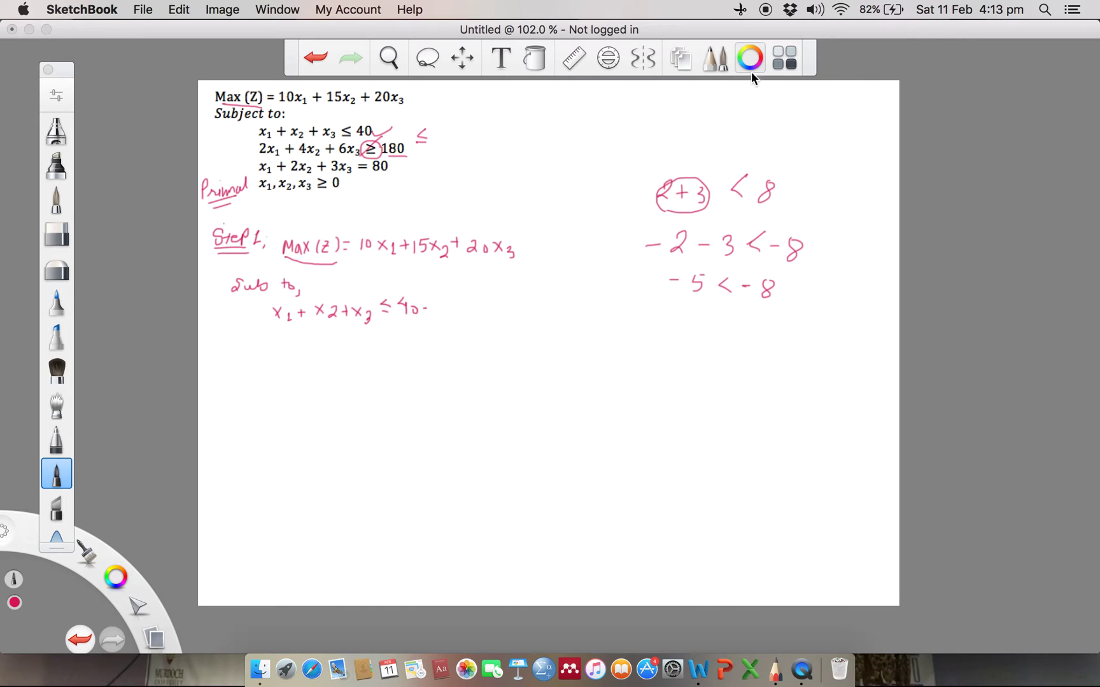
click(738, 99)
mouse_move(738, 277)
mouse_down()
mouse_move(724, 301)
mouse_move(744, 273)
mouse_move(687, 300)
mouse_up()
key(space)
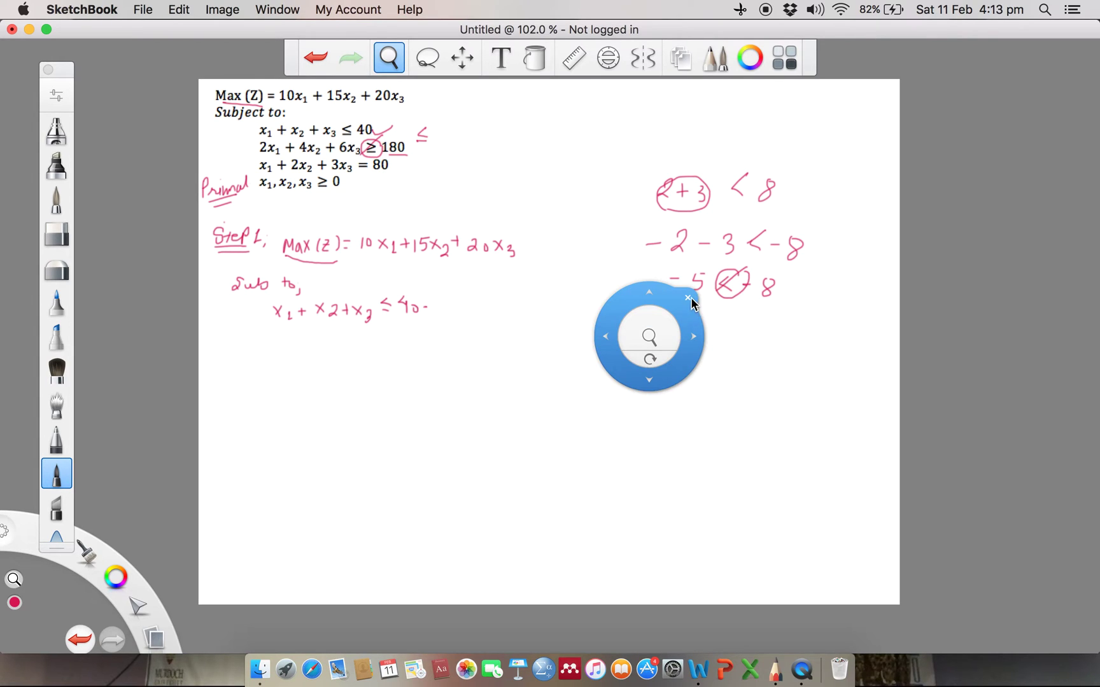
click(690, 300)
key(space)
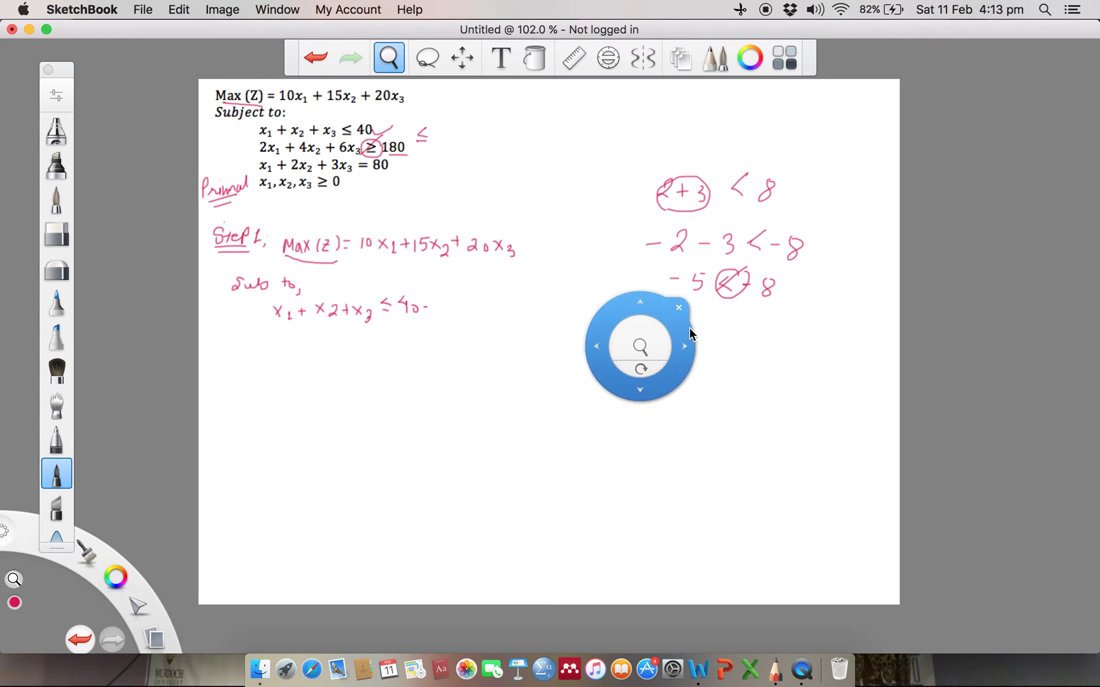
drag(687, 307, 682, 306)
click(682, 306)
click(681, 307)
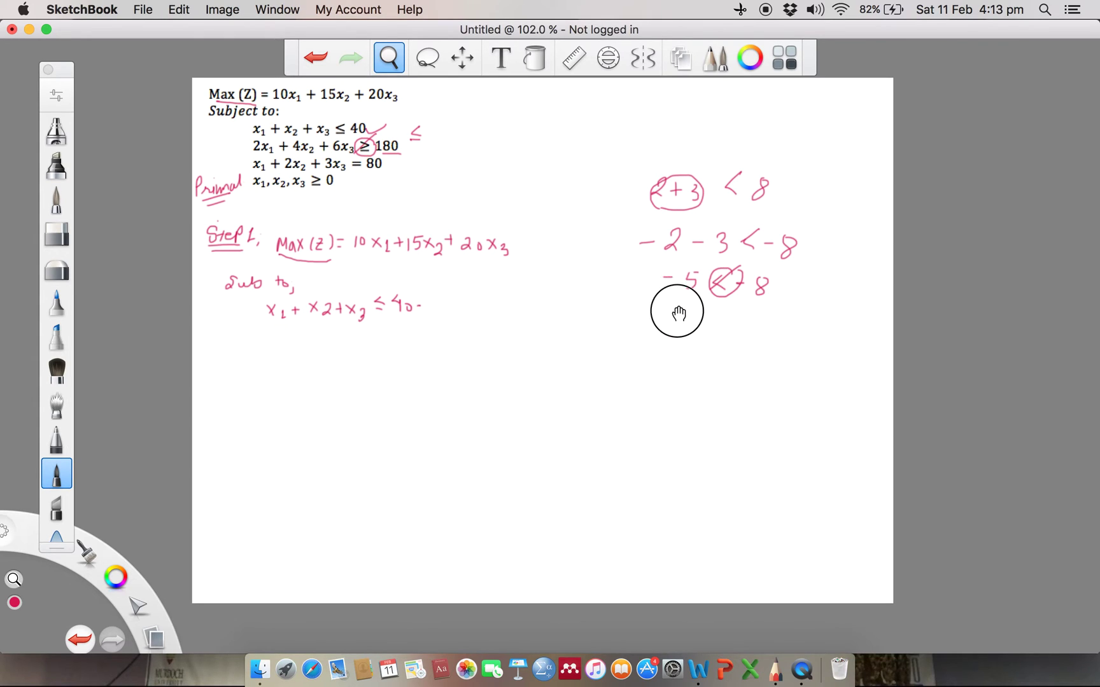
drag(643, 345, 650, 365)
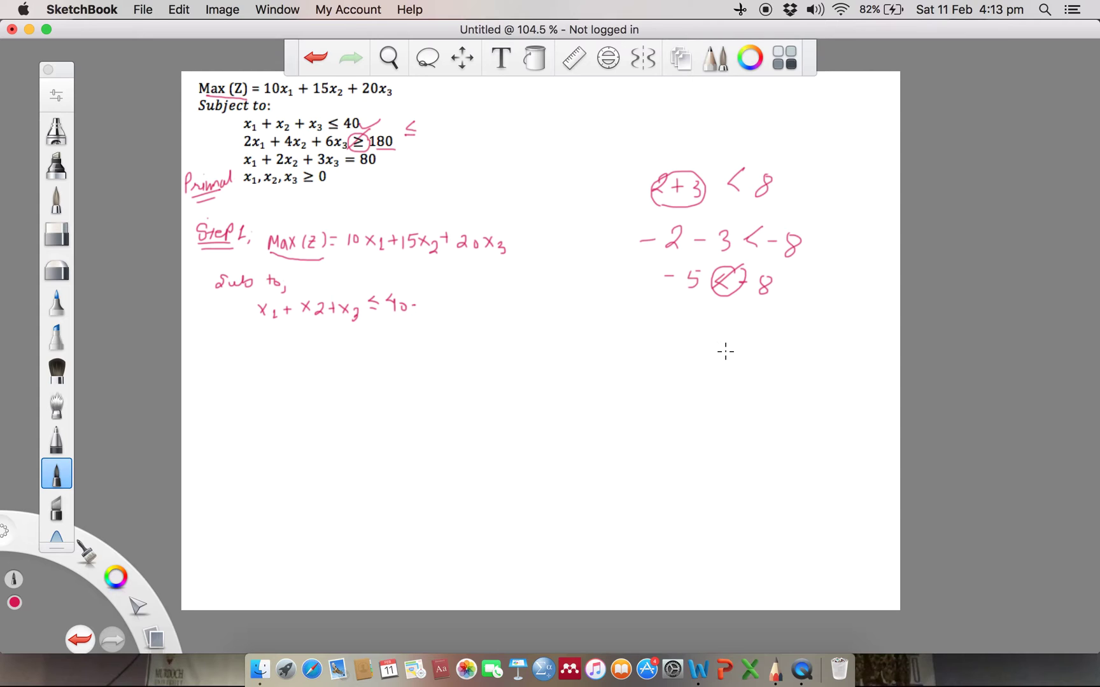
Write −5 > −8 beneath the example, then ring the first line's < sign and the whole example.
mouse_move(673, 323)
mouse_down()
mouse_move(700, 335)
mouse_move(785, 321)
mouse_up()
mouse_move(749, 160)
mouse_down()
mouse_move(737, 163)
mouse_move(732, 207)
mouse_move(749, 161)
mouse_up()
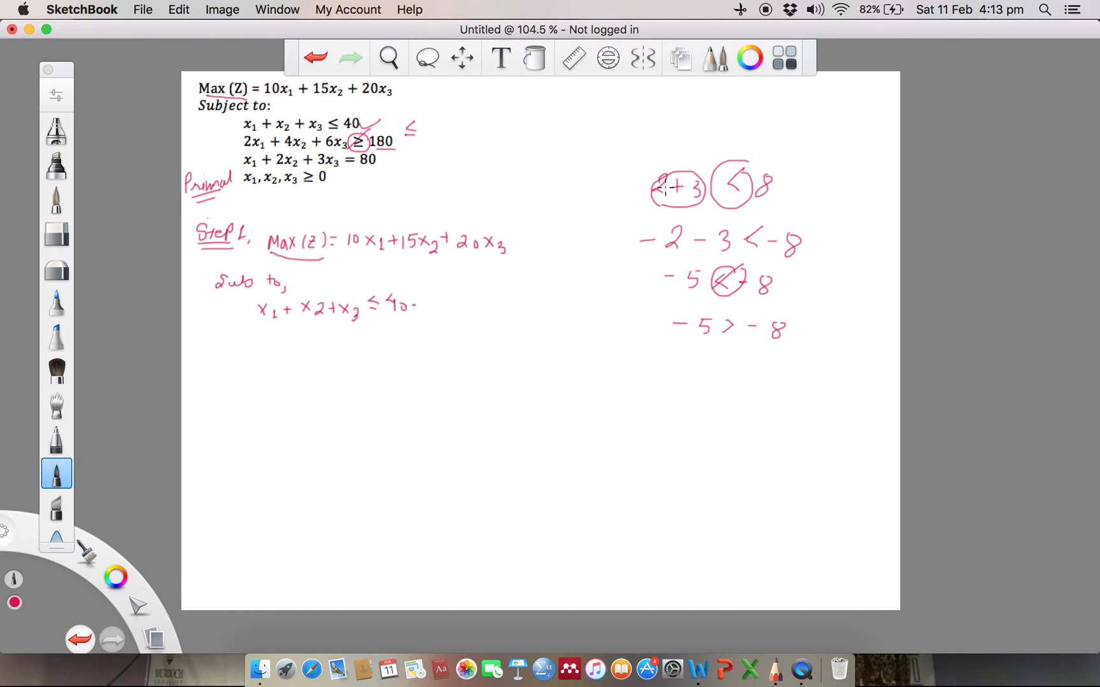
mouse_move(643, 160)
mouse_down()
mouse_move(616, 278)
mouse_move(796, 338)
mouse_move(788, 190)
mouse_move(665, 157)
mouse_up()
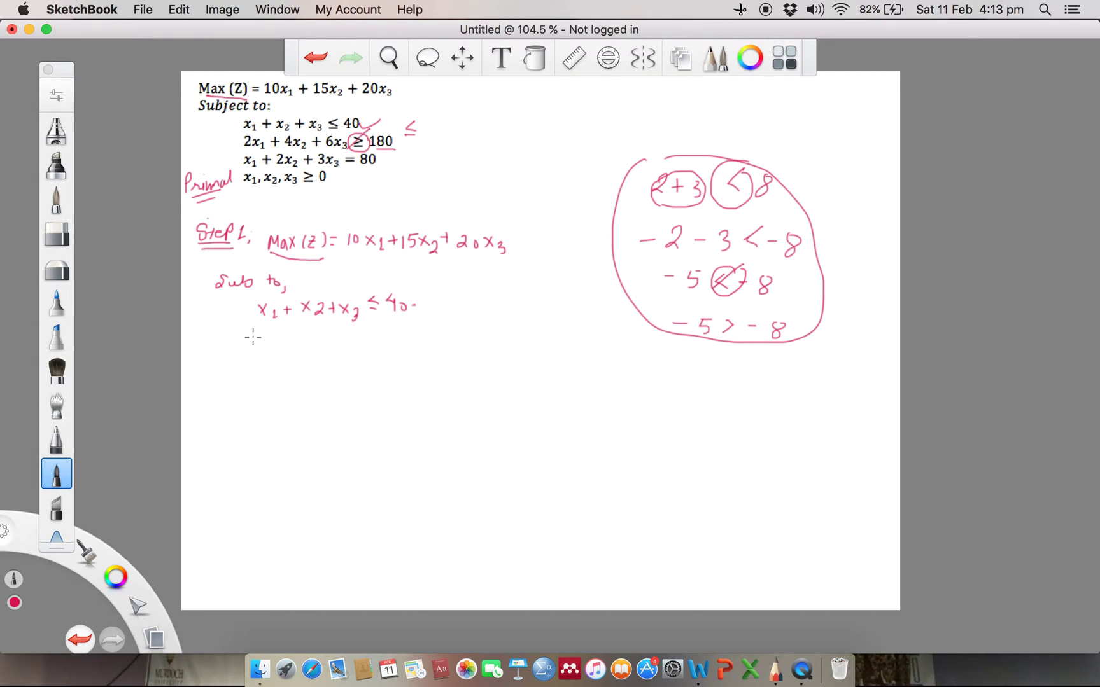
Write the converted second constraint −2x₁ − 4x₂ − 6x₃ ≤ −180 under the first handwritten constraint in Step 1.
drag(231, 340, 301, 343)
mouse_move(314, 336)
mouse_down()
mouse_move(344, 357)
mouse_move(393, 354)
mouse_move(385, 355)
mouse_up()
mouse_move(398, 346)
mouse_down()
mouse_move(400, 356)
mouse_move(471, 344)
mouse_up()
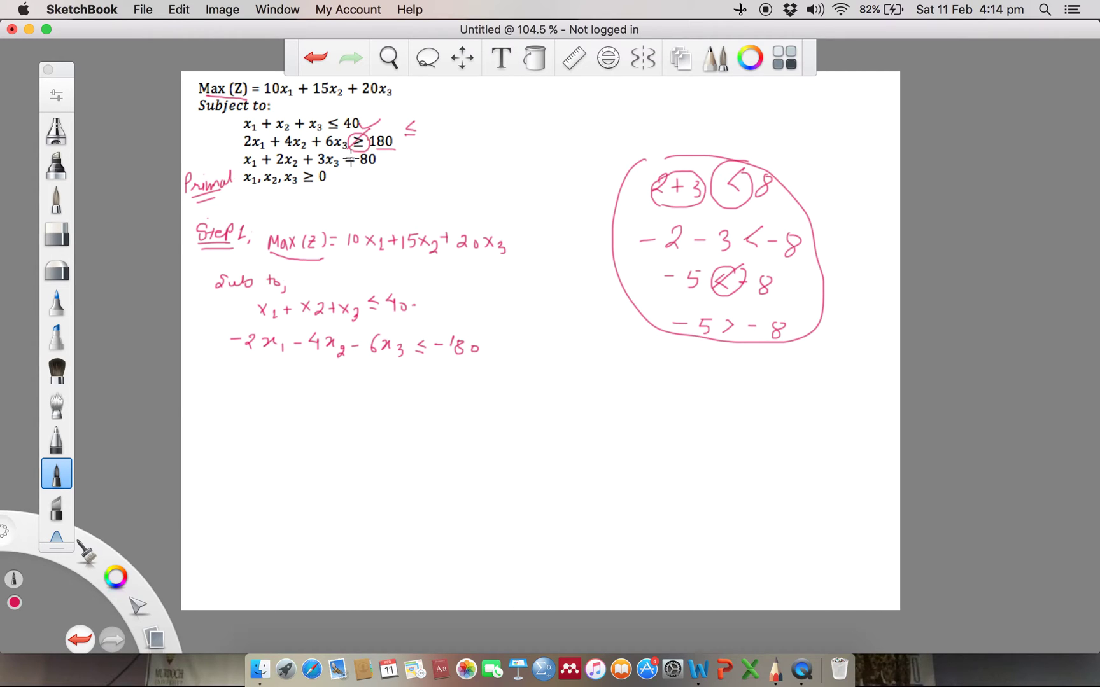
Circle the = sign in the printed third constraint and draw two arrows from it to ≥ and ≤ signs.
mouse_move(352, 150)
mouse_down()
mouse_move(338, 159)
mouse_move(358, 170)
mouse_move(361, 157)
mouse_up()
mouse_move(352, 170)
mouse_down()
mouse_move(344, 189)
mouse_move(370, 189)
mouse_up()
mouse_move(360, 186)
mouse_down()
mouse_move(371, 178)
mouse_move(337, 207)
mouse_up()
drag(338, 213, 388, 205)
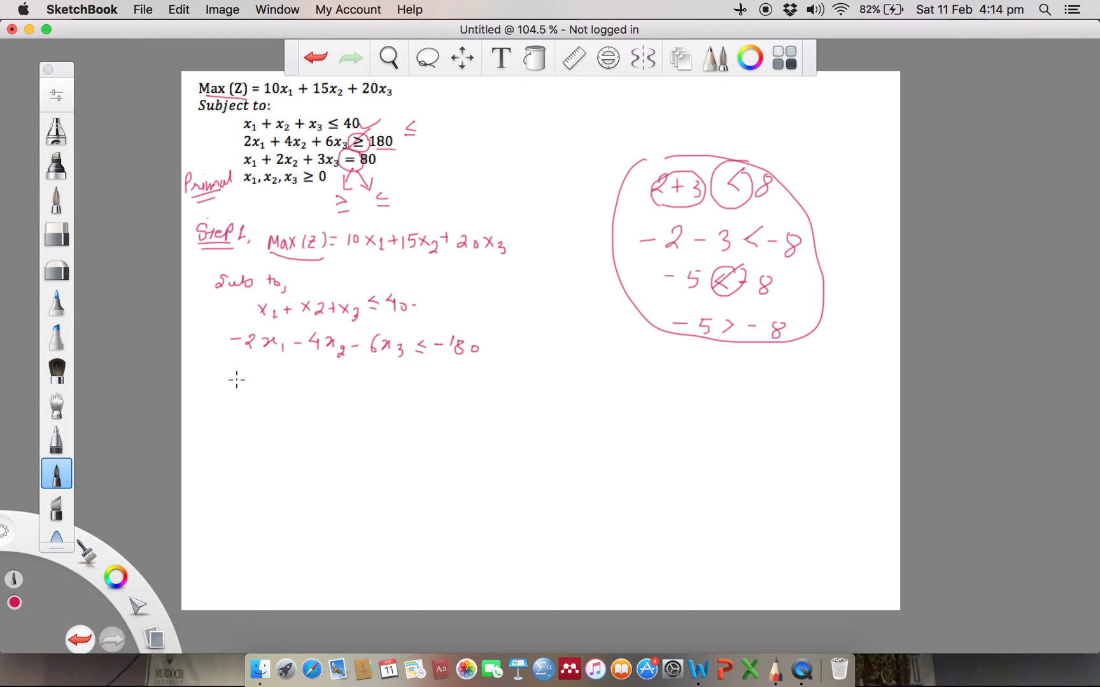
Write the third constraint as two inequalities under the second: x₁ + 2x₂ + 3x₃ ≤ 80 and x₁ + 2x₂ + 3x₃ ≥ 80.
mouse_move(232, 376)
mouse_down()
mouse_move(253, 391)
mouse_move(279, 382)
mouse_up()
mouse_move(273, 376)
mouse_down()
mouse_move(273, 387)
mouse_move(338, 380)
mouse_move(389, 398)
mouse_move(394, 386)
mouse_move(400, 396)
mouse_move(426, 388)
mouse_up()
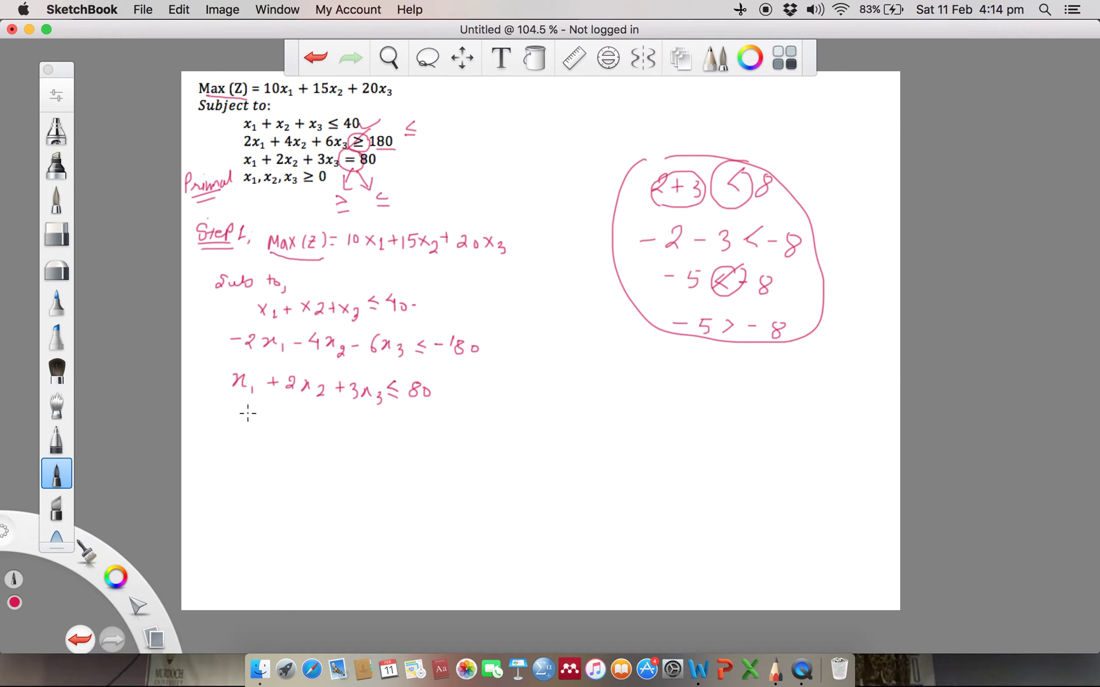
mouse_move(235, 415)
mouse_down()
mouse_move(261, 433)
mouse_move(288, 422)
mouse_up()
mouse_move(280, 415)
mouse_down()
mouse_move(280, 429)
mouse_move(307, 435)
mouse_up()
mouse_move(308, 426)
mouse_down()
mouse_move(319, 436)
mouse_move(308, 437)
mouse_move(337, 442)
mouse_move(354, 432)
mouse_up()
mouse_move(348, 425)
mouse_down()
mouse_move(348, 439)
mouse_move(360, 439)
mouse_up()
drag(375, 431, 381, 438)
mouse_move(380, 428)
mouse_down()
mouse_move(371, 440)
mouse_move(384, 448)
mouse_move(405, 429)
mouse_move(399, 438)
mouse_move(420, 447)
mouse_move(435, 434)
mouse_up()
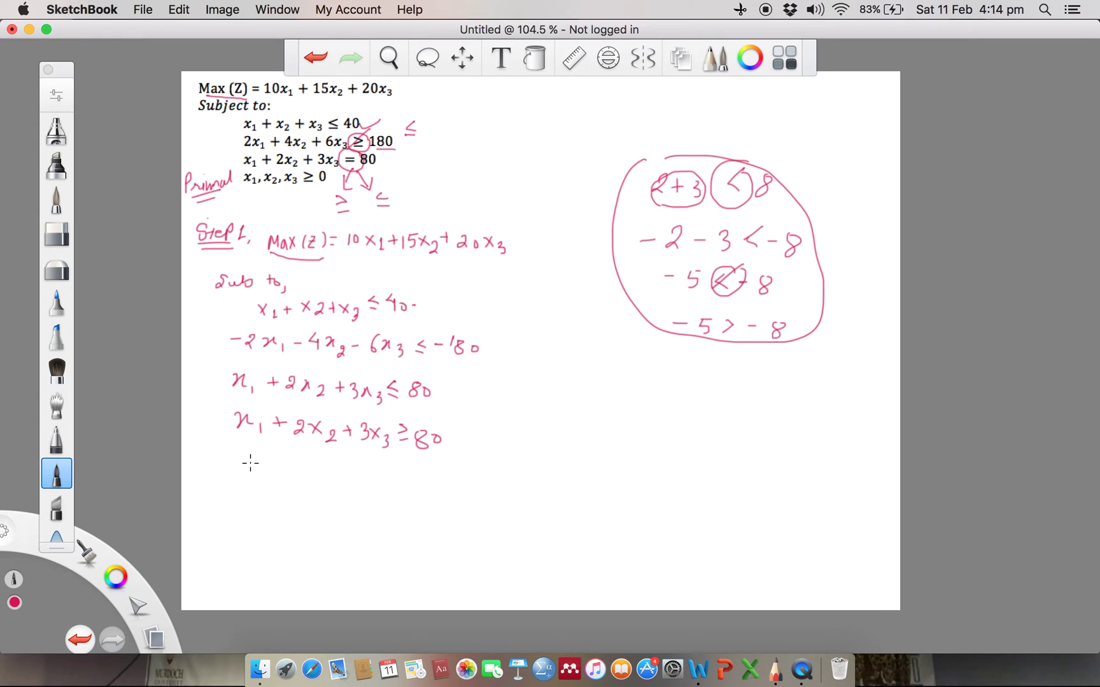
Write the non-negativity condition x₁, x₂, x₃ ≥ 0 below the handwritten constraints.
mouse_move(226, 472)
mouse_down()
mouse_move(249, 488)
mouse_move(307, 485)
mouse_up()
mouse_move(317, 475)
mouse_down()
mouse_move(338, 487)
mouse_move(374, 472)
mouse_up()
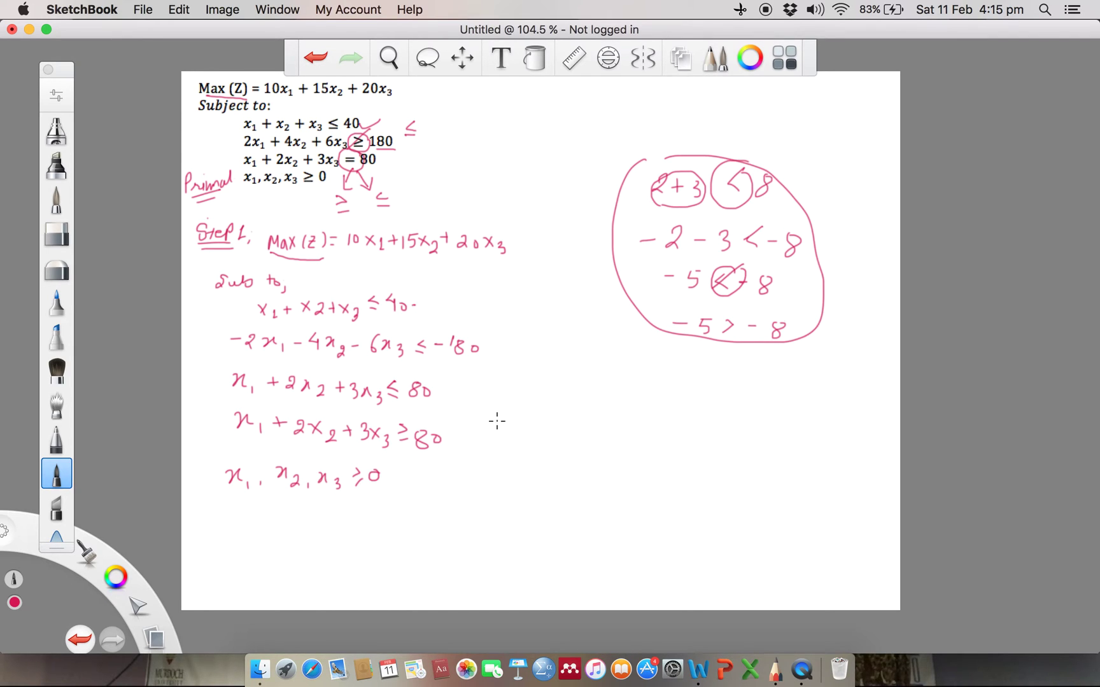